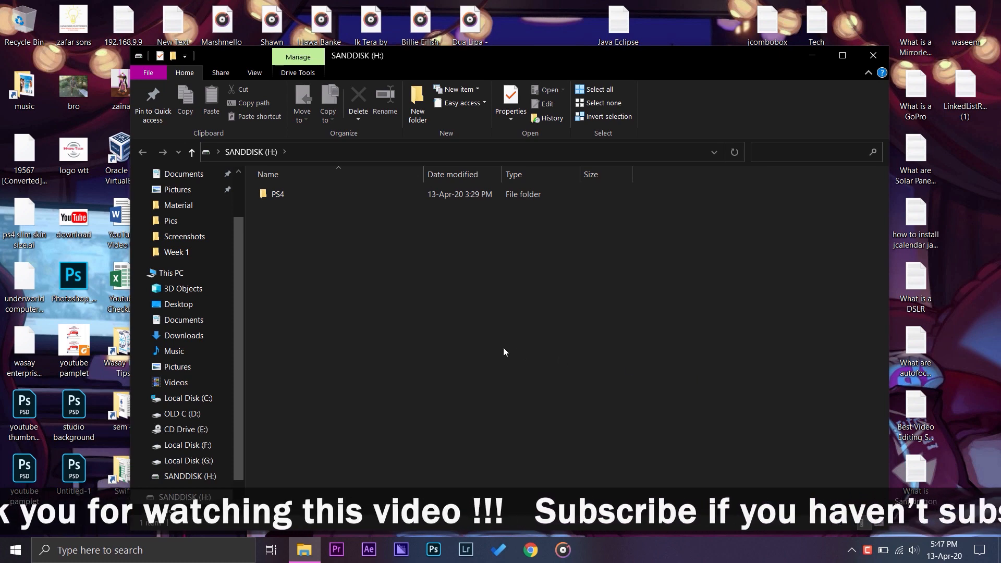
click(201, 272)
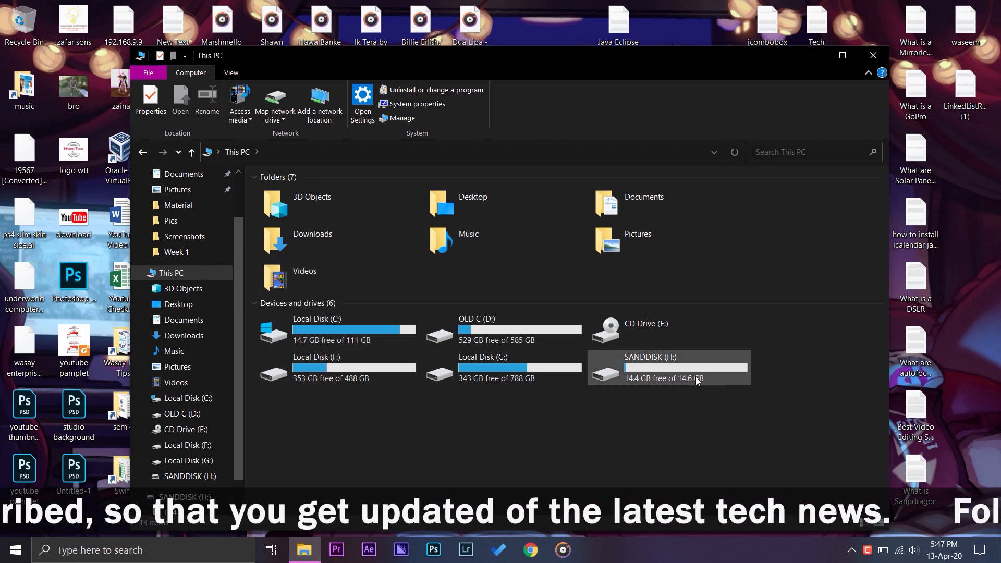
click(628, 375)
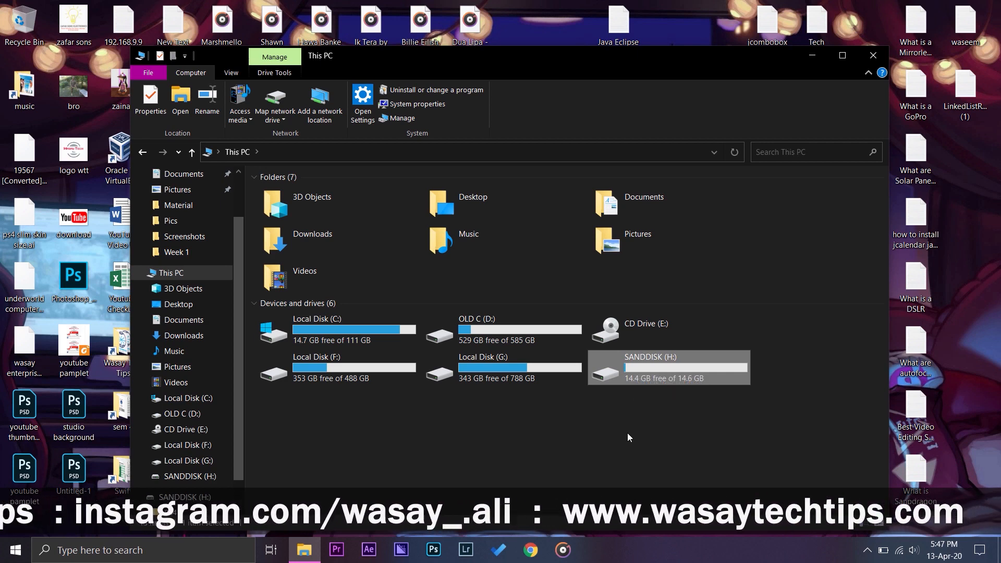
- Choose FAT32 as the file system in the Format dialog for SANDDISK (H:)
right_click(695, 385)
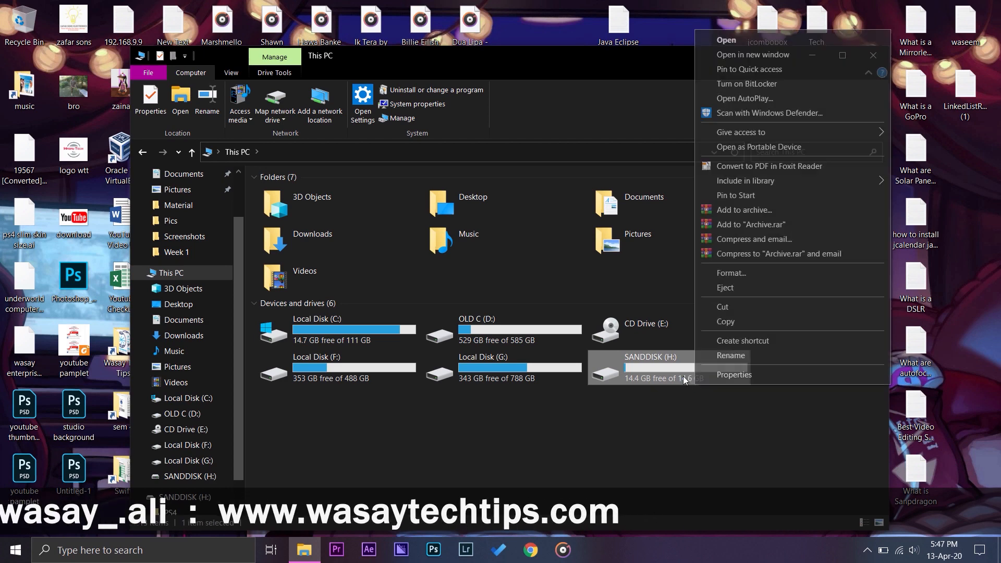
click(749, 273)
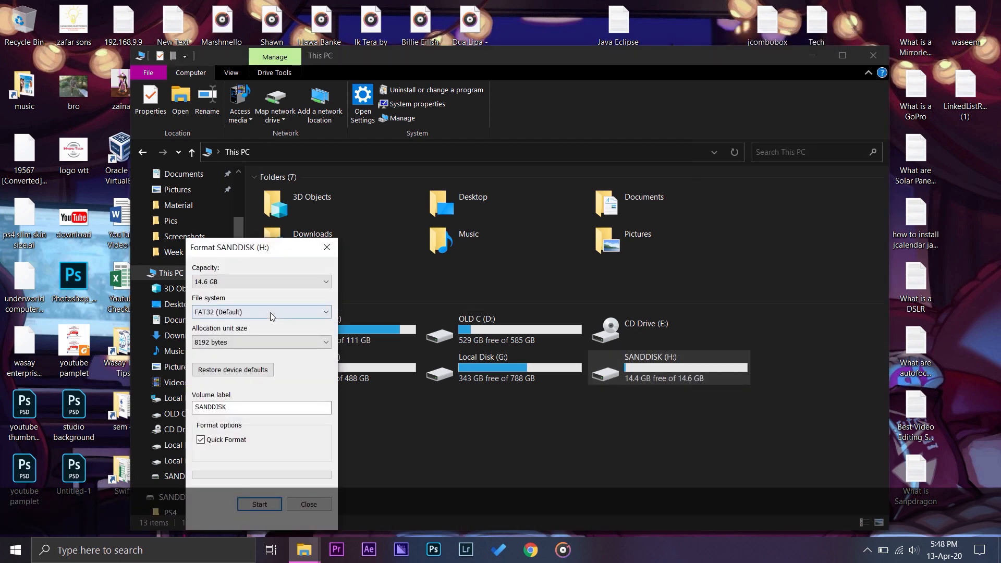
click(271, 313)
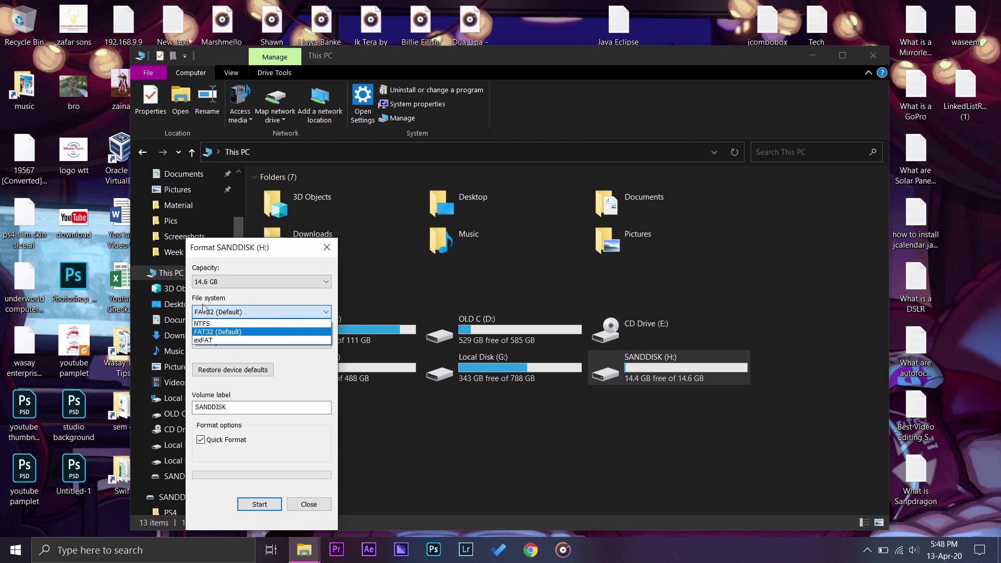
click(209, 334)
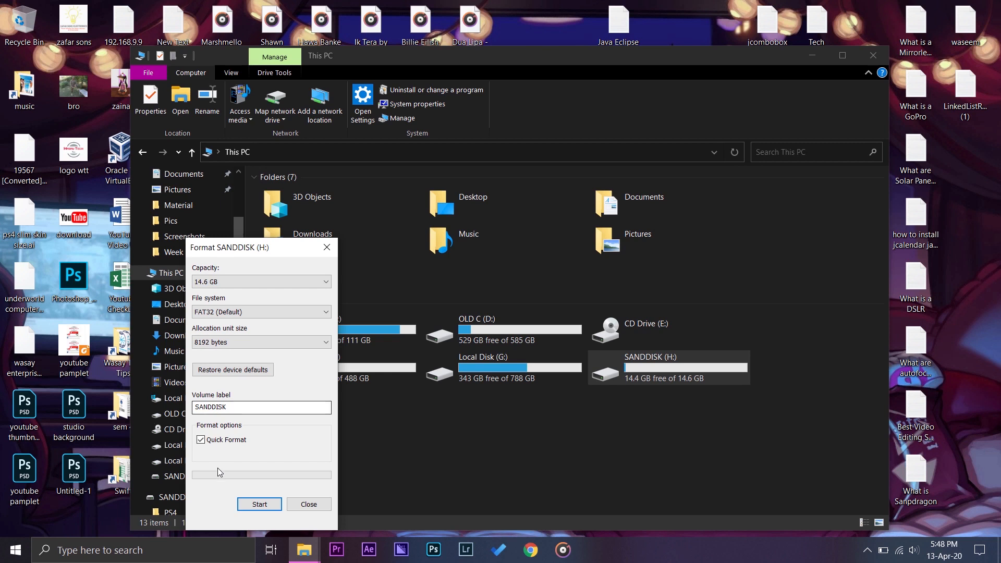
- Run the quick format, confirming the erase warning and the Format Complete notice
click(260, 505)
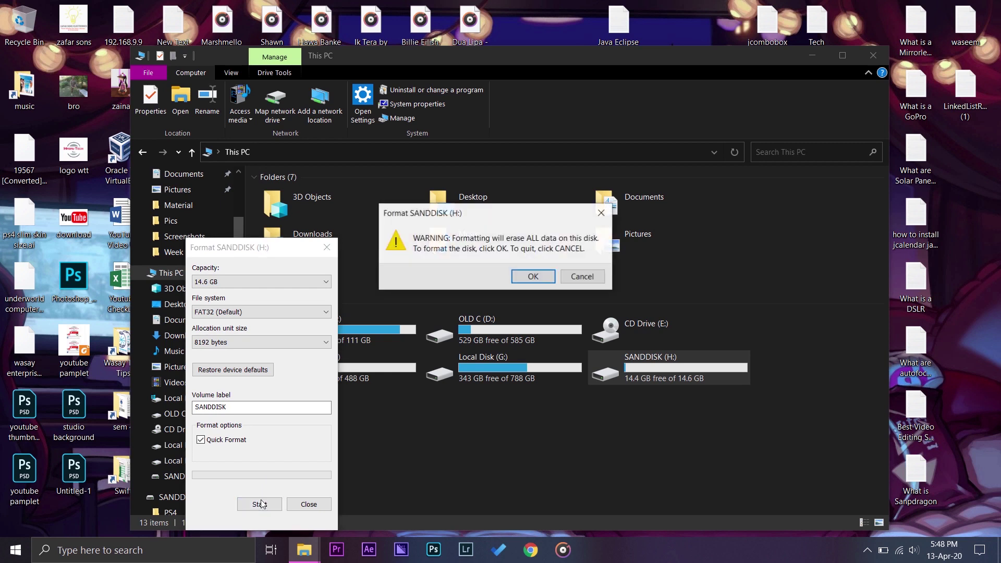
click(529, 278)
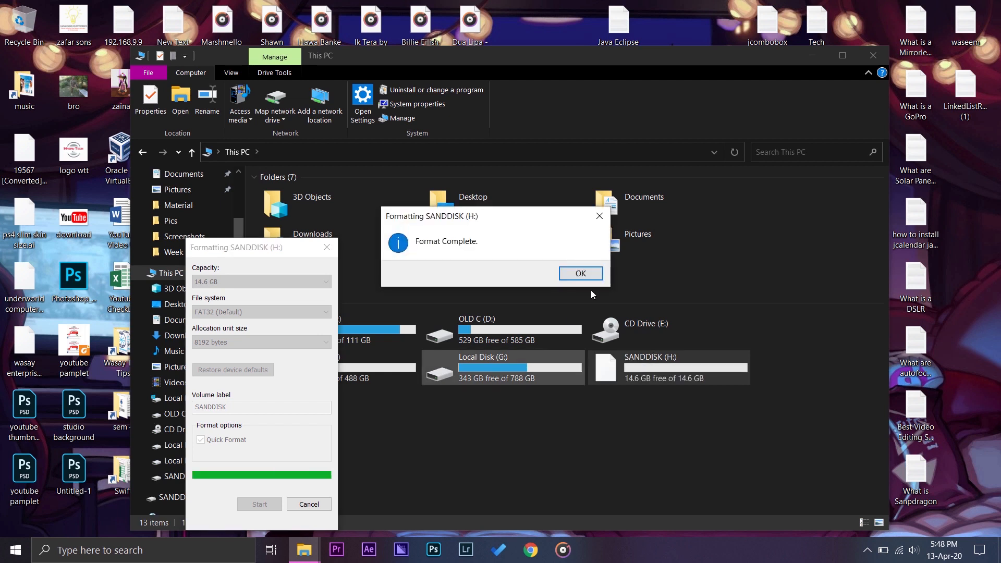
click(581, 274)
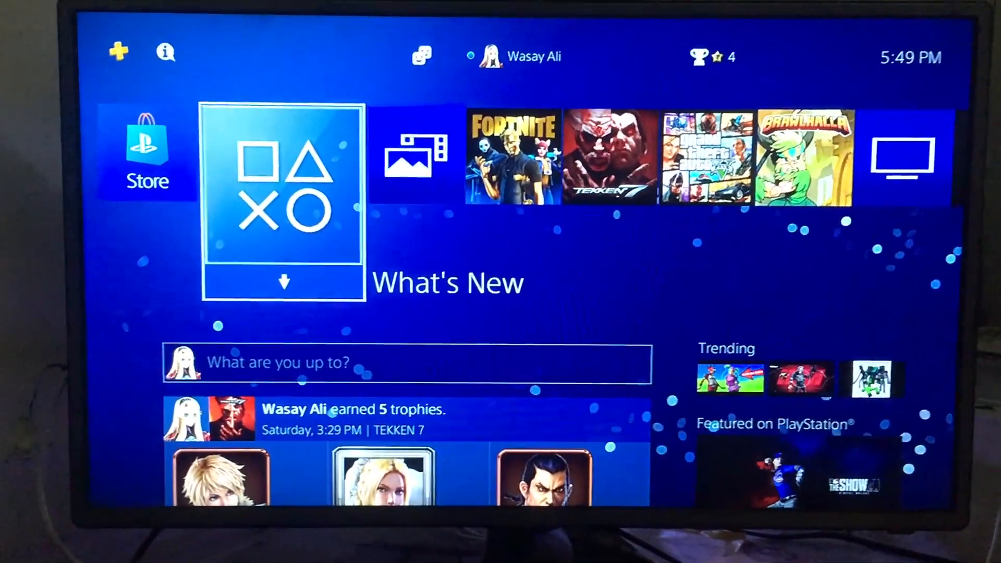
- Go into Capture Gallery > All and focus the first video clip
key(Right)
key(Return)
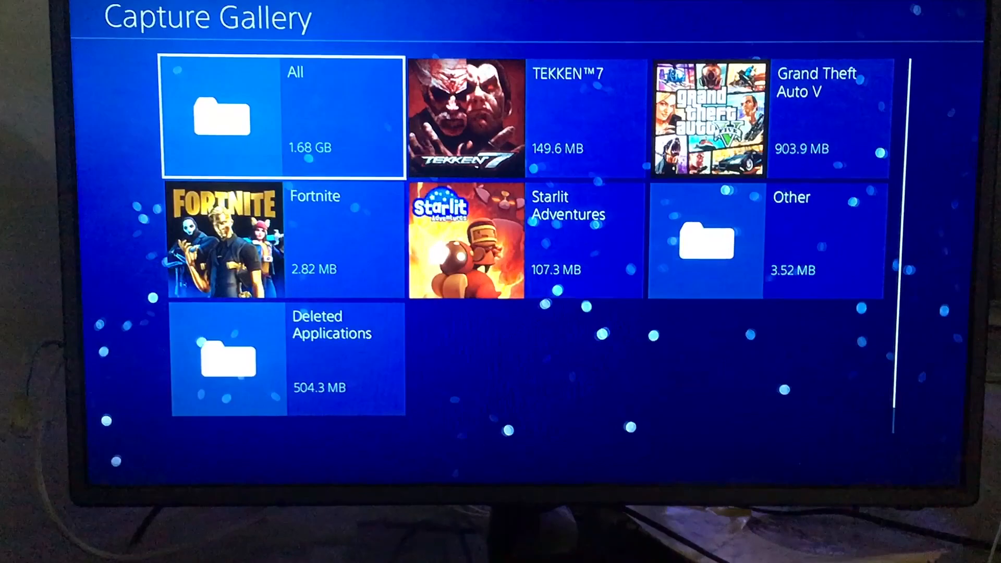
key(Return)
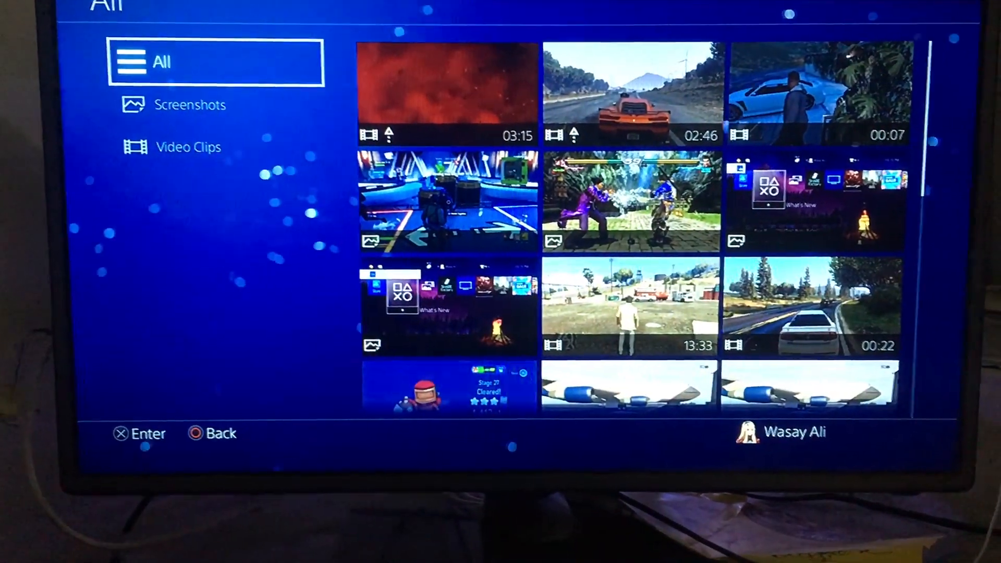
key(Right)
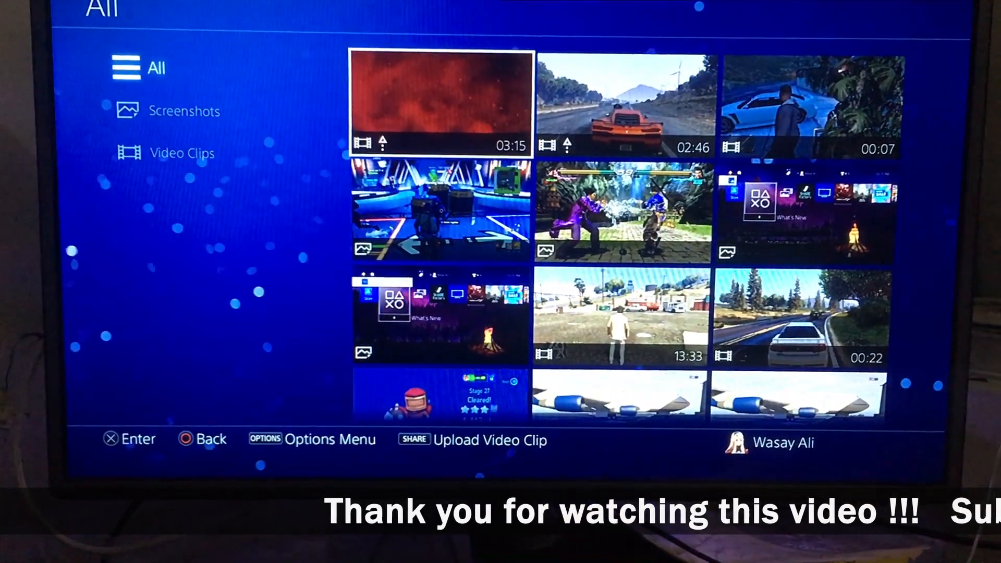
- Choose Copy to USB Storage Device from the OPTIONS menu
key(Menu)
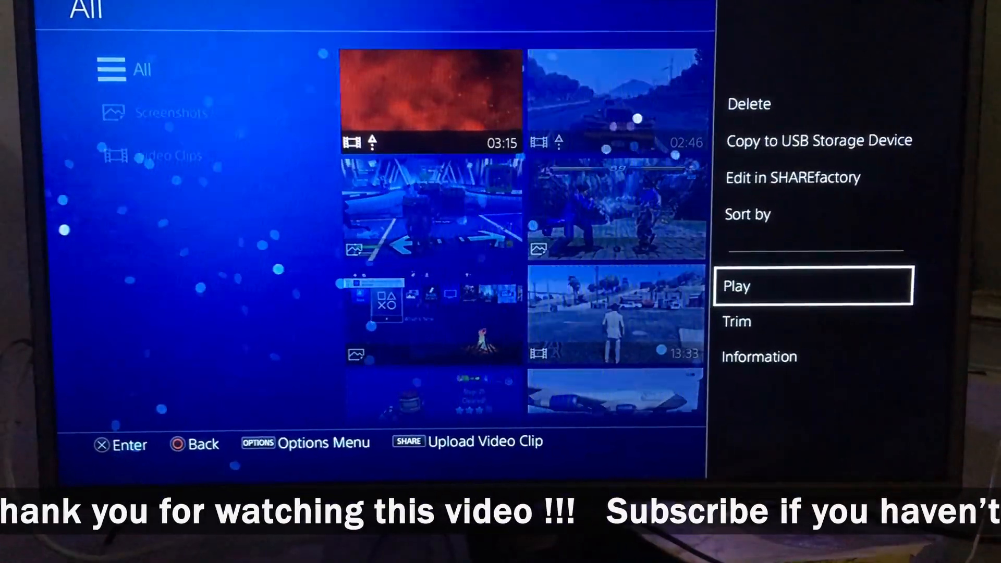
key(Up)
key(Up)
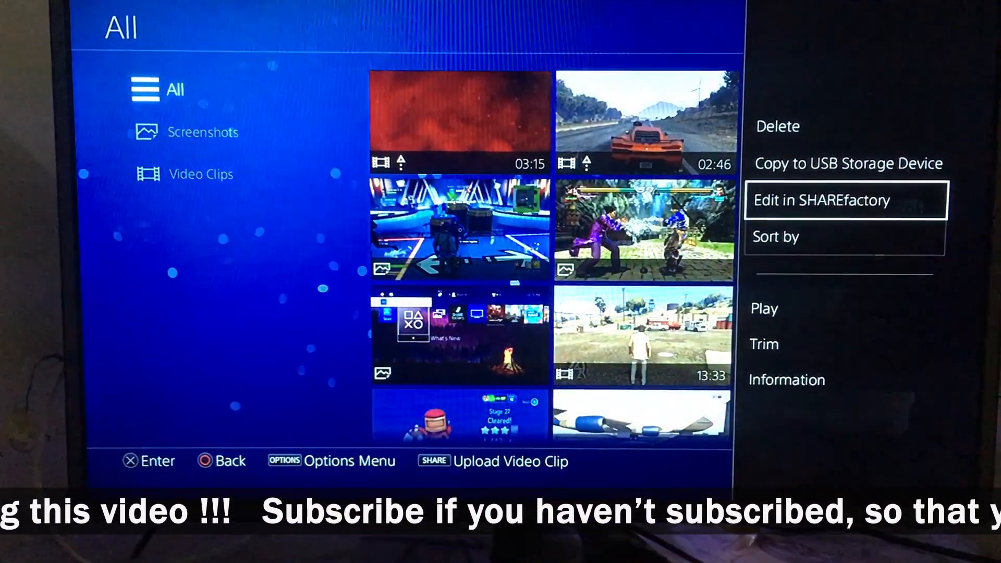
key(Up)
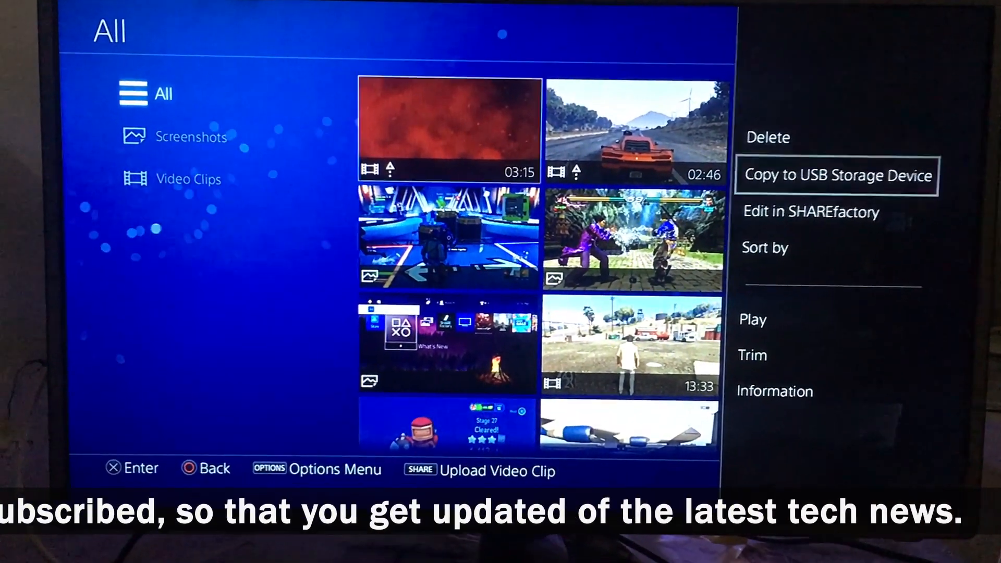
key(Return)
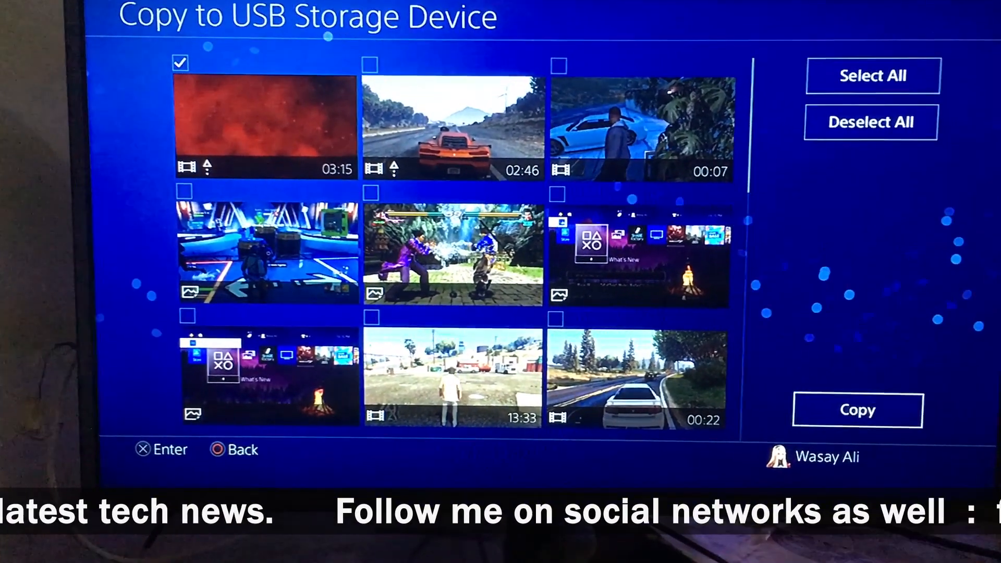
- Mark the 03:15 and 02:46 clips, copy them and confirm the PS4 > SHARE destination
key(Right)
key(Return)
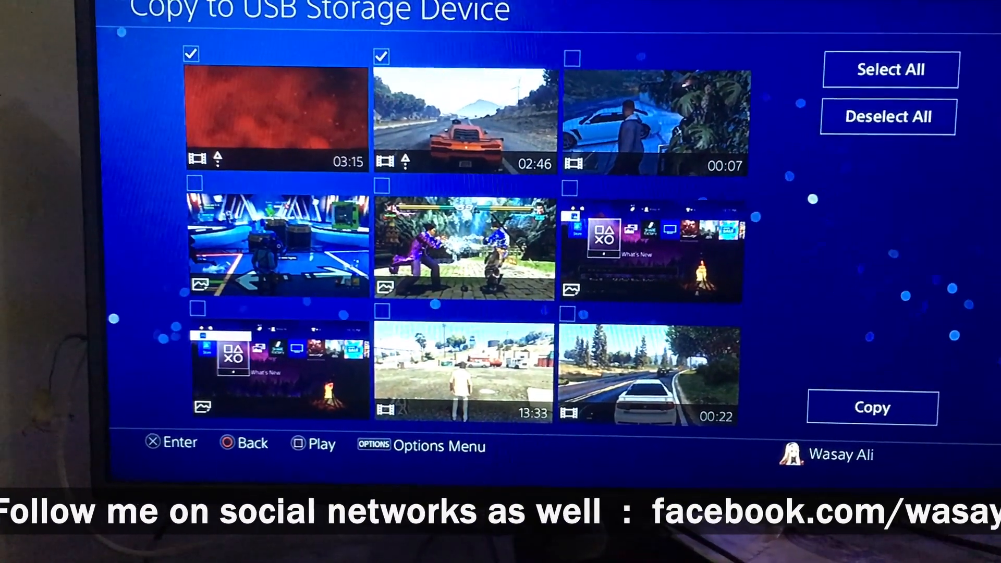
key(Right)
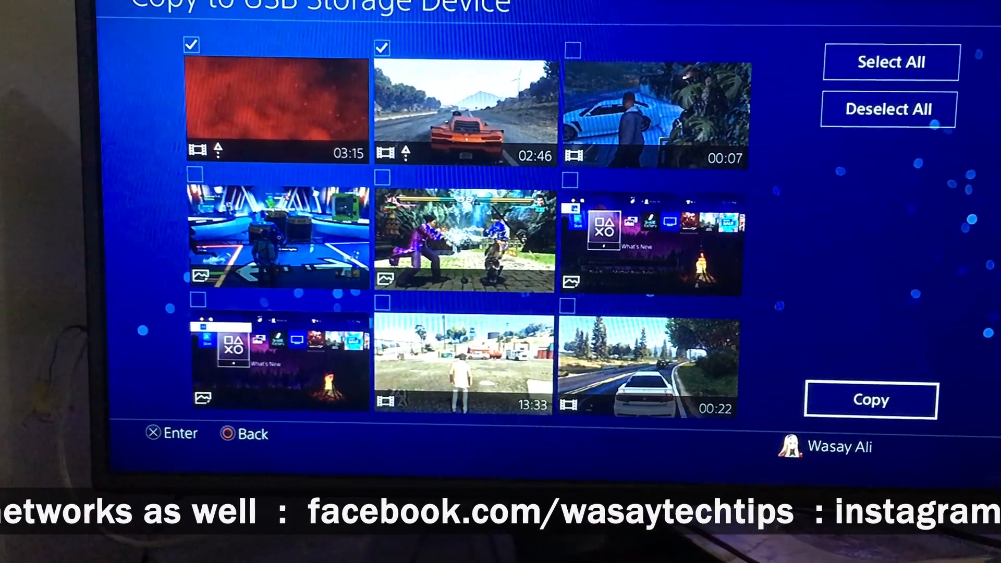
key(Return)
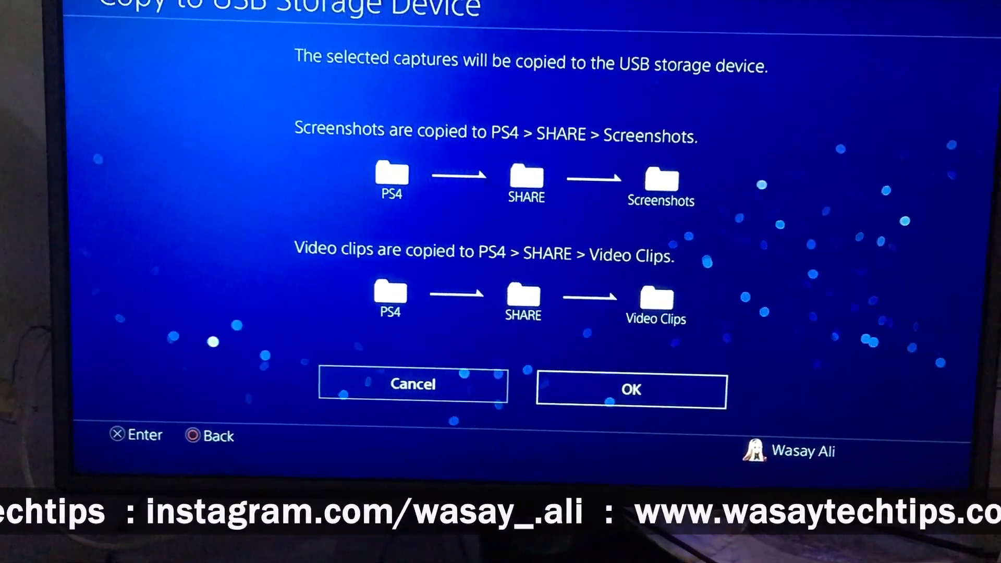
key(Return)
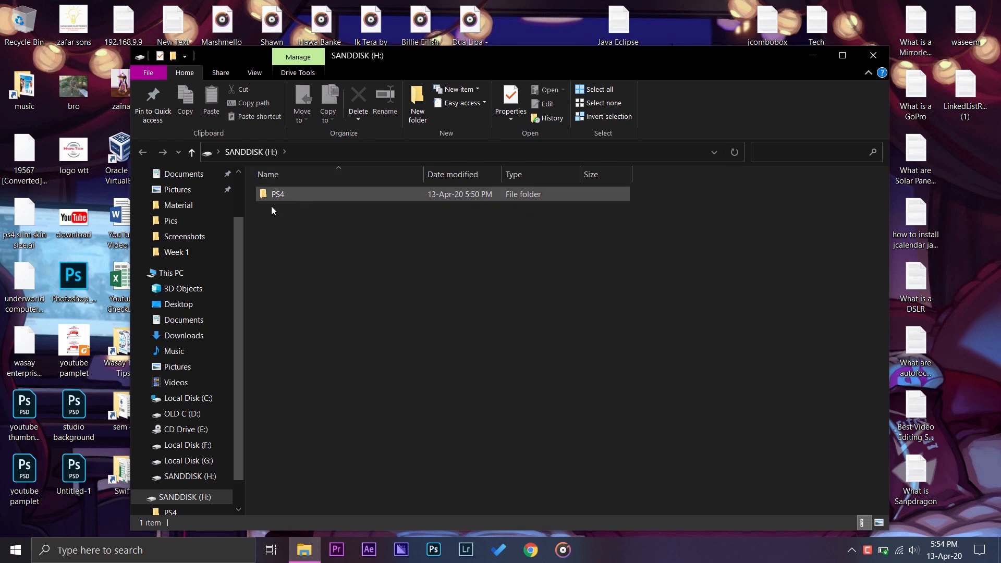
- Navigate into SANDDISK (H:) > PS4 > SHARE > Video Clips
click(178, 274)
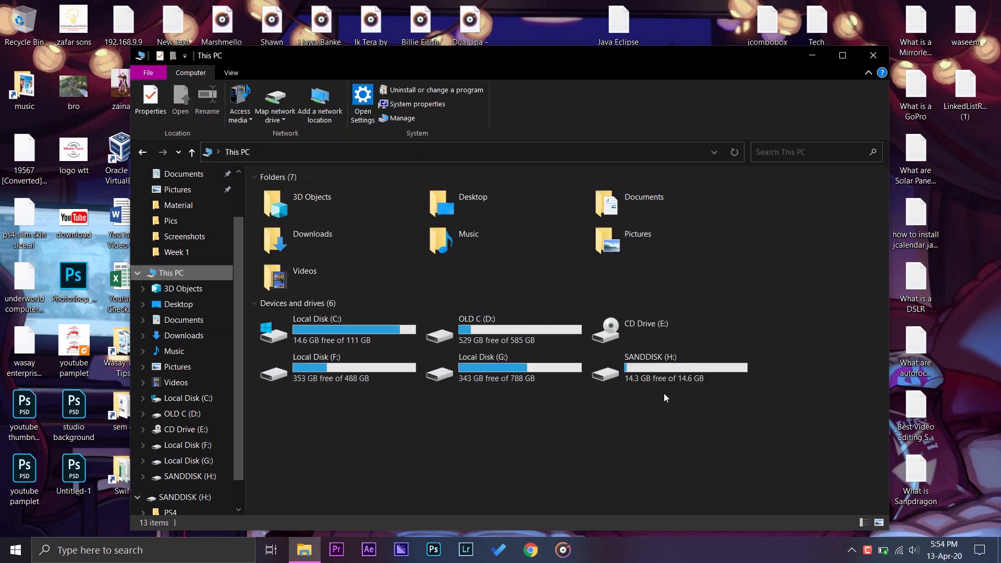
click(669, 366)
double_click(669, 368)
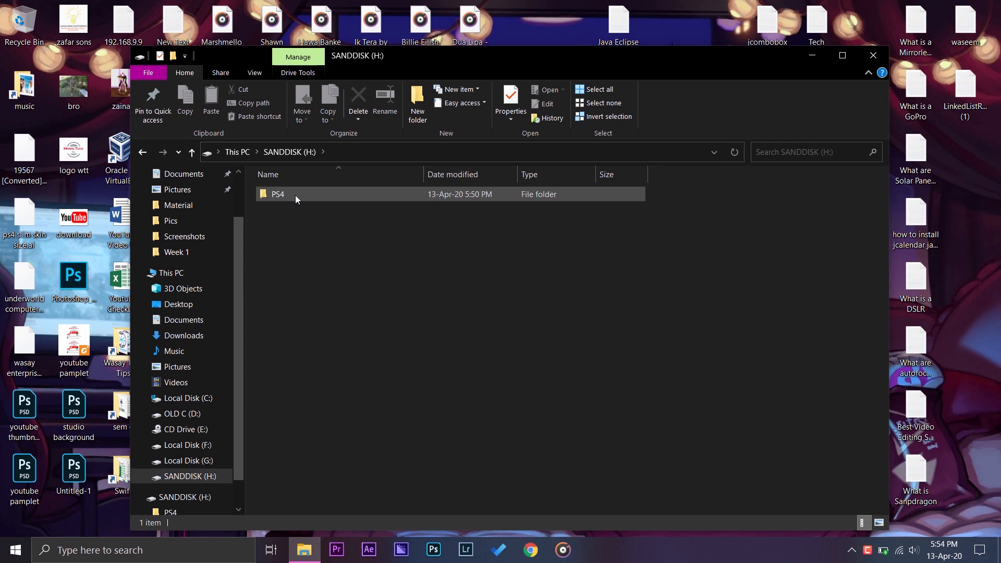
double_click(295, 195)
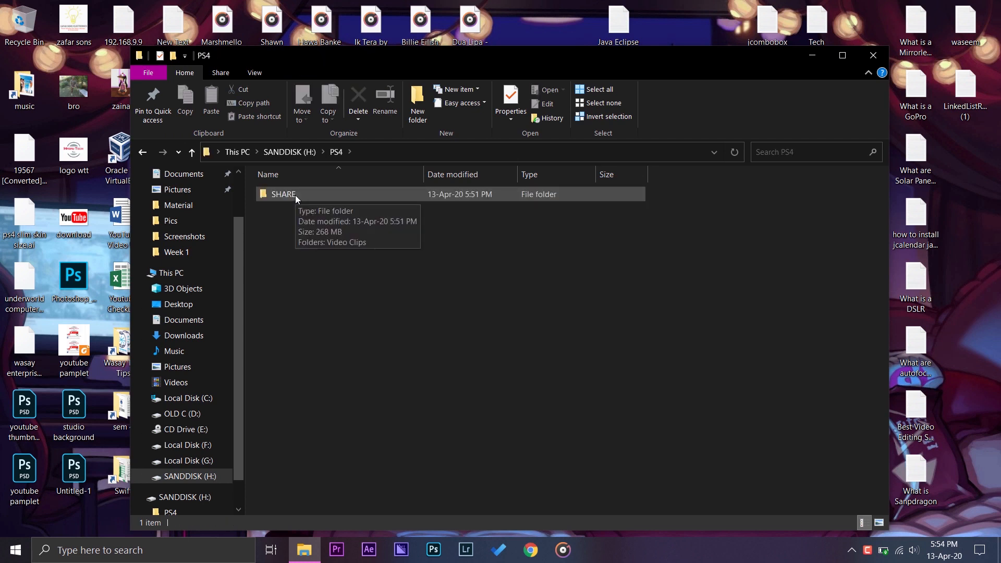
double_click(295, 195)
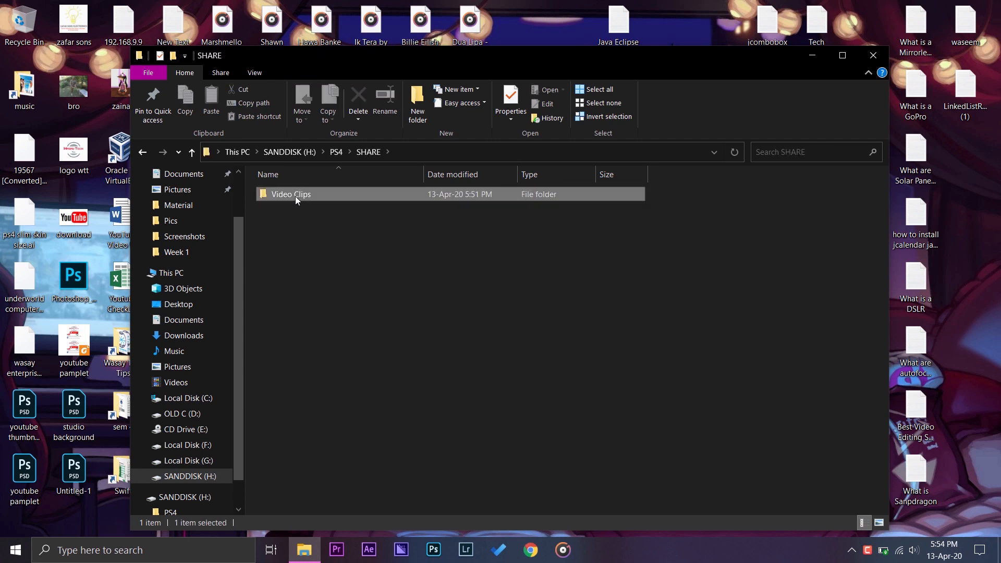
double_click(295, 196)
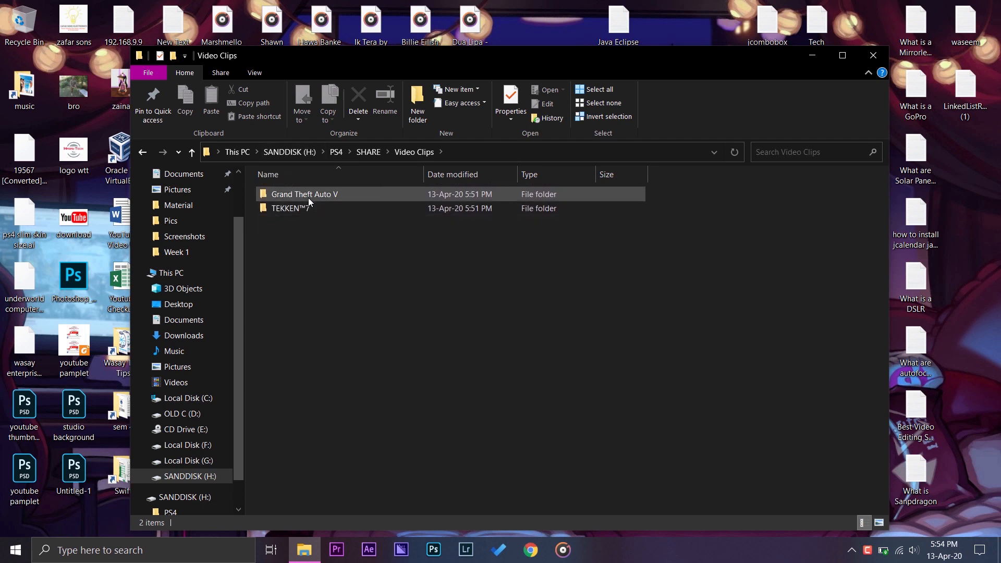
- After a detour into Grand Theft Auto V, open the TEKKEN™7 folder's .mp4 clip in VLC
double_click(308, 198)
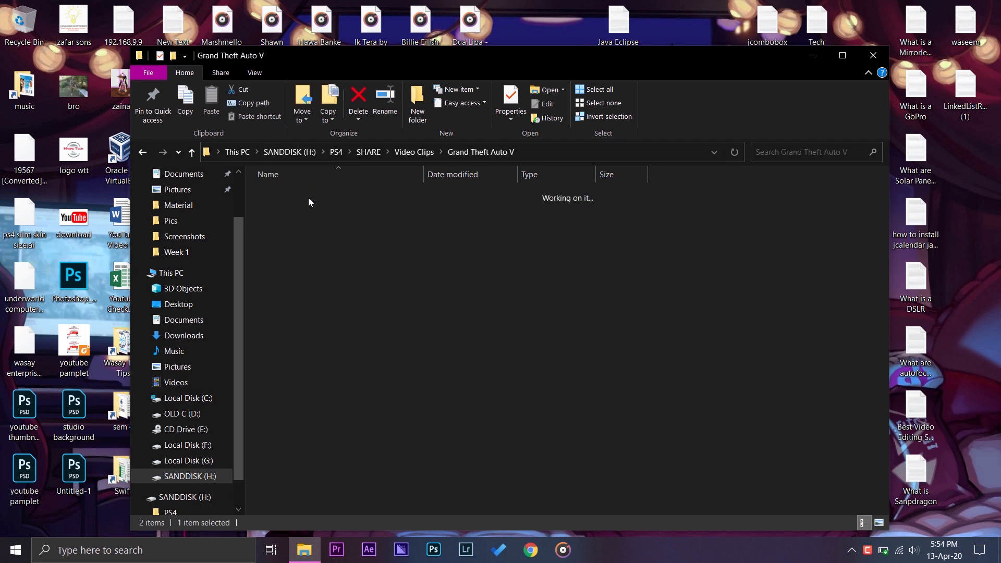
click(143, 152)
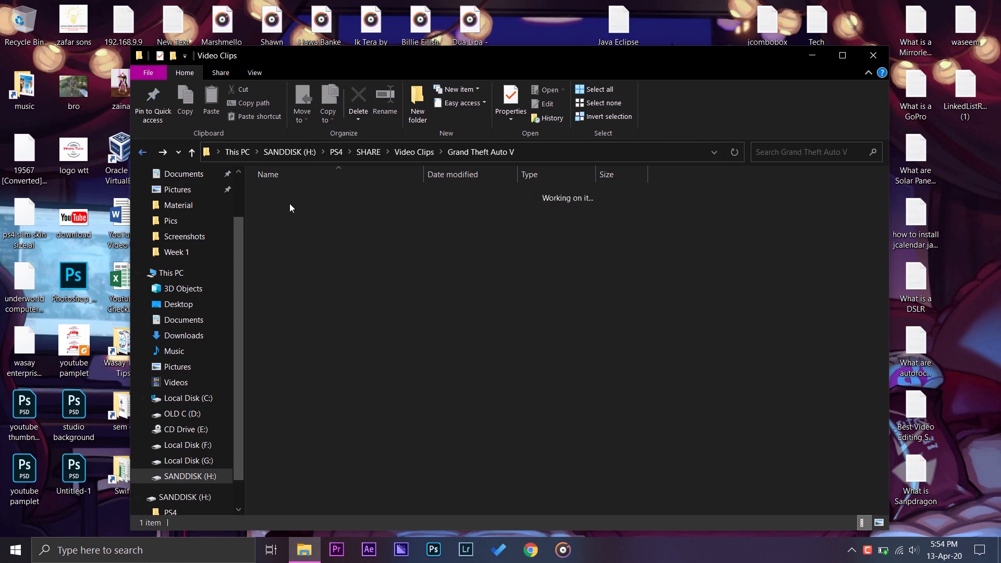
double_click(293, 210)
click(335, 202)
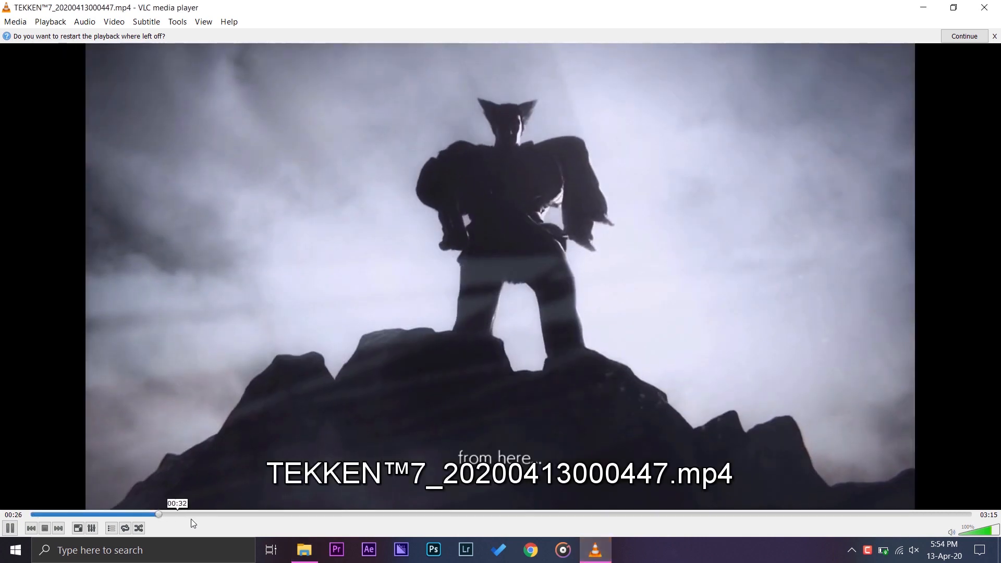
- Skip ahead to about 00:34 in the clip, then quit VLC with Ctrl+Q
click(192, 516)
key(ctrl+q)
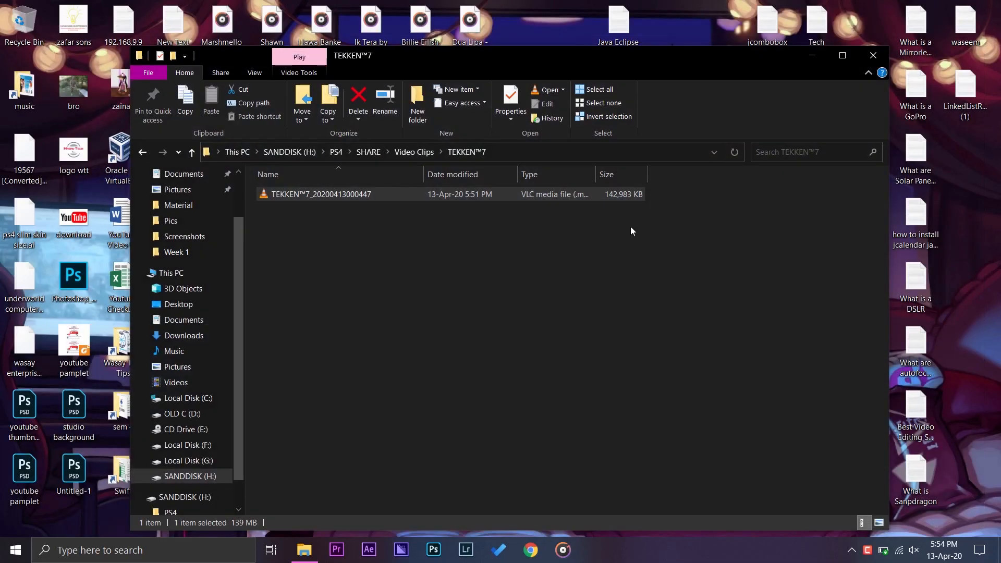